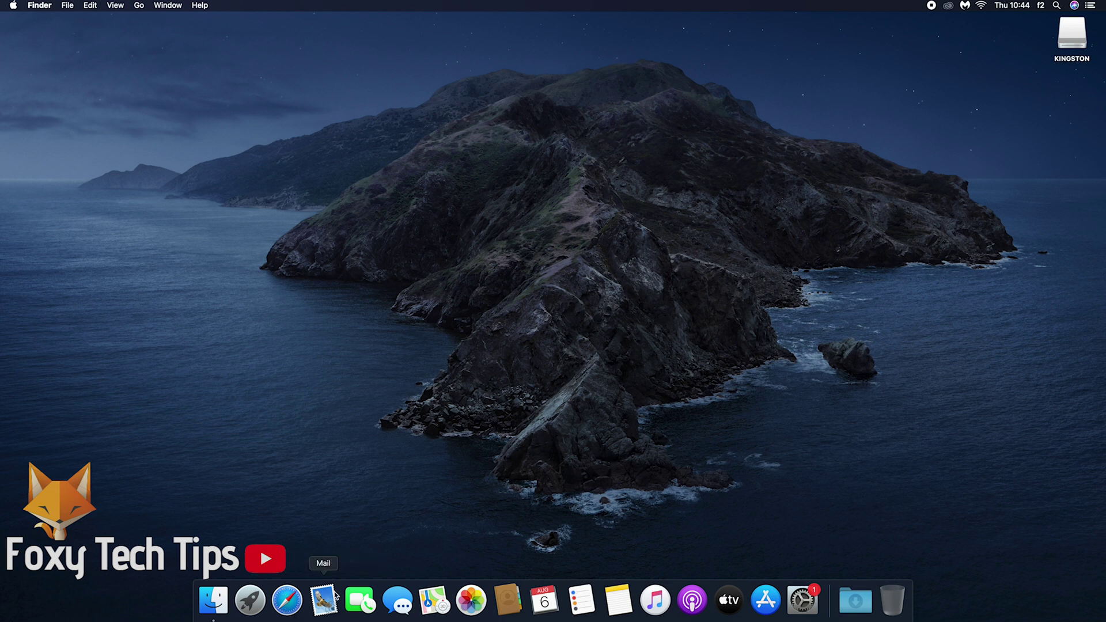
Step: Launch Safari through Spotlight
{"action": "left_click", "coordinate": [1057, 6]}
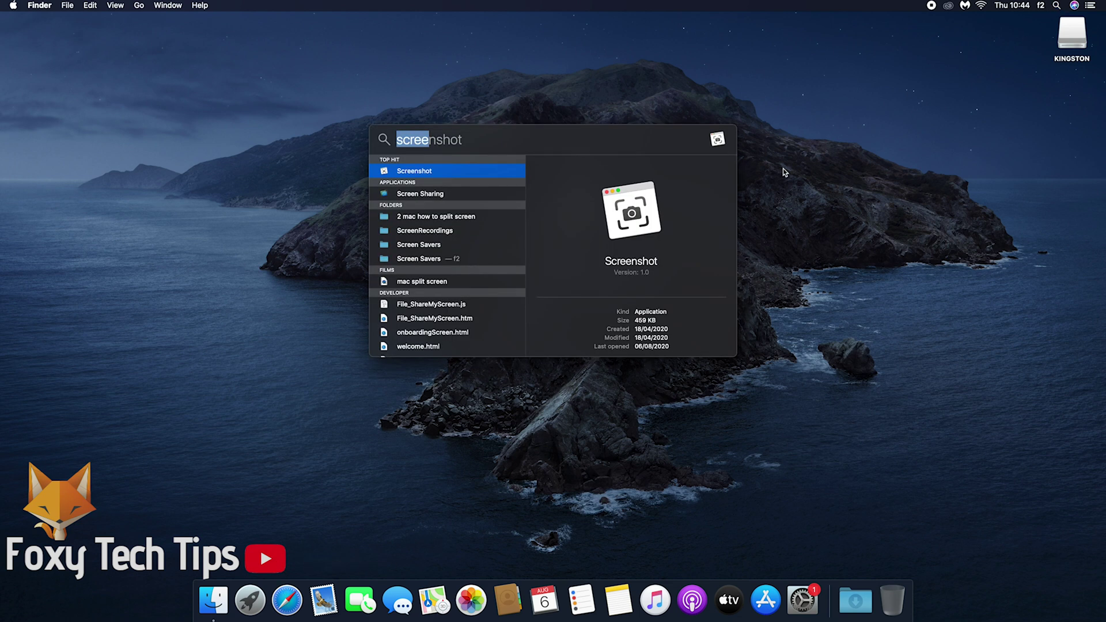
{"action": "type", "text": "safari"}
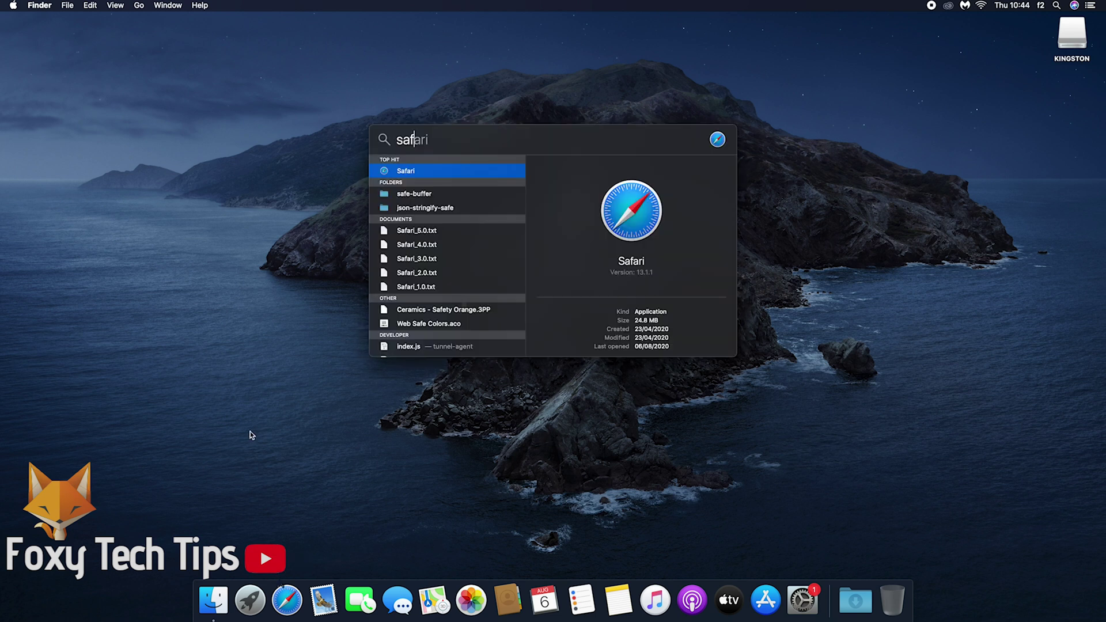
{"action": "key", "text": "Return"}
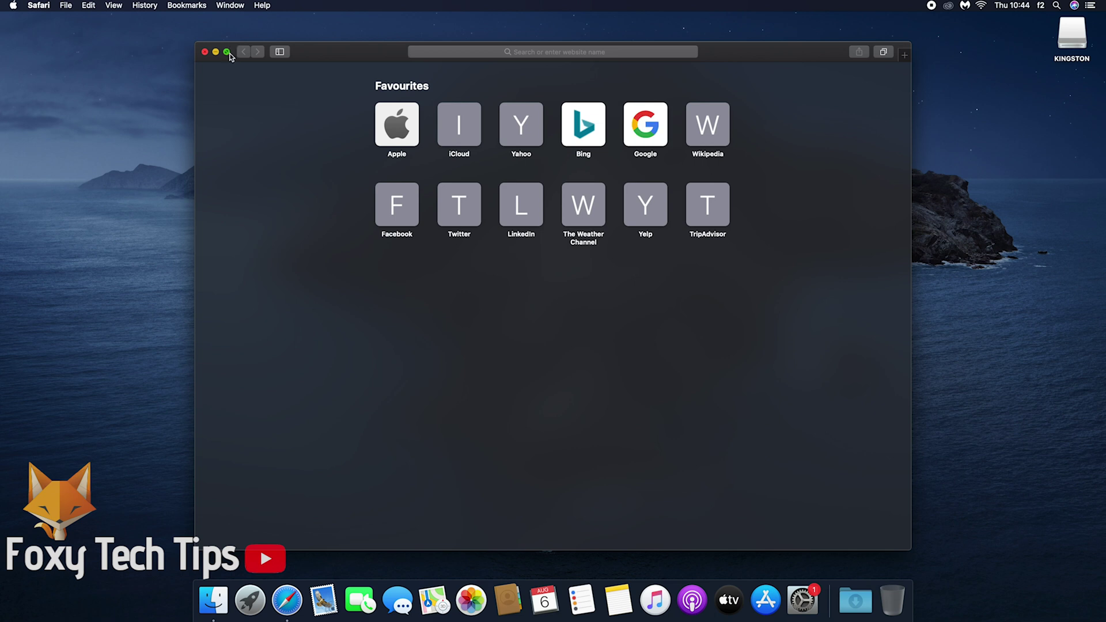
Step: Search Google for 'google chrome' in Safari and scroll to the official download result
{"action": "left_click", "coordinate": [483, 52]}
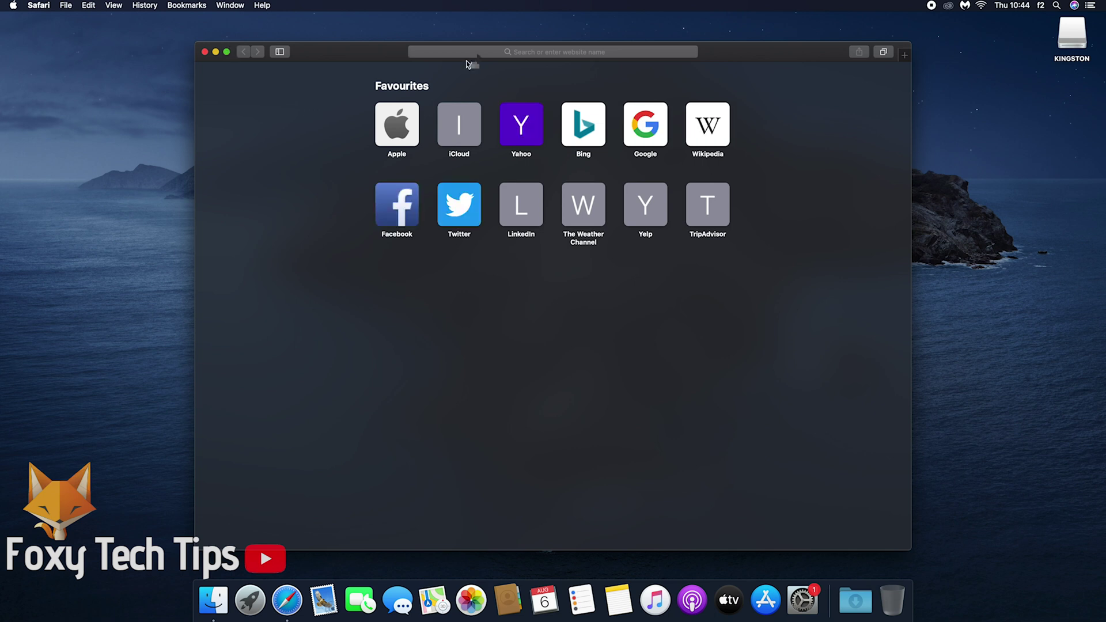
{"action": "type", "text": "google"}
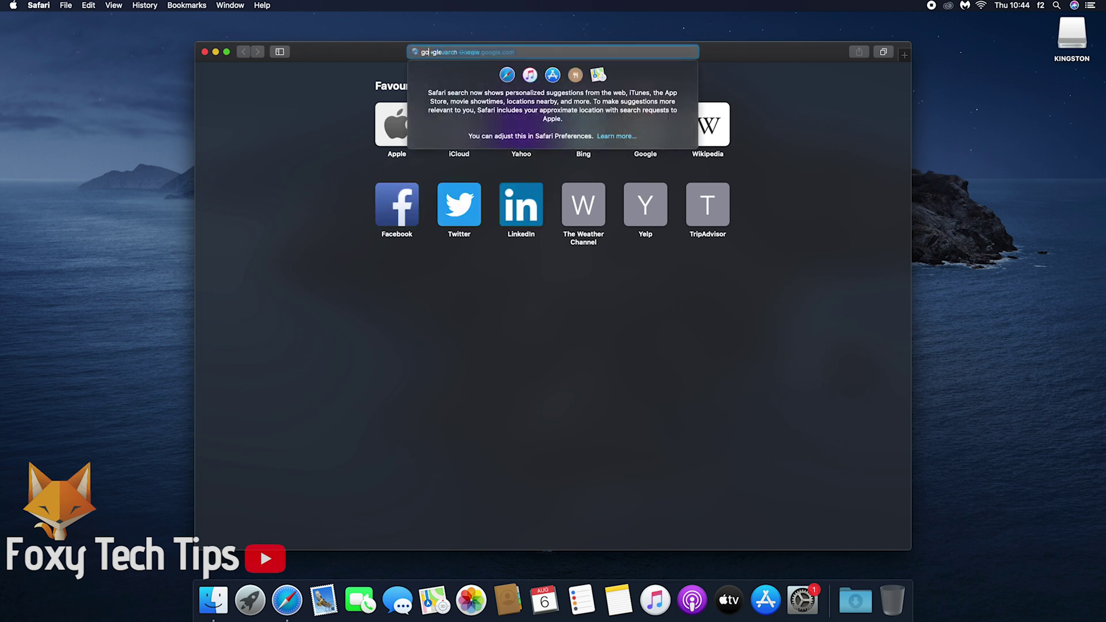
{"action": "type", "text": " chrome"}
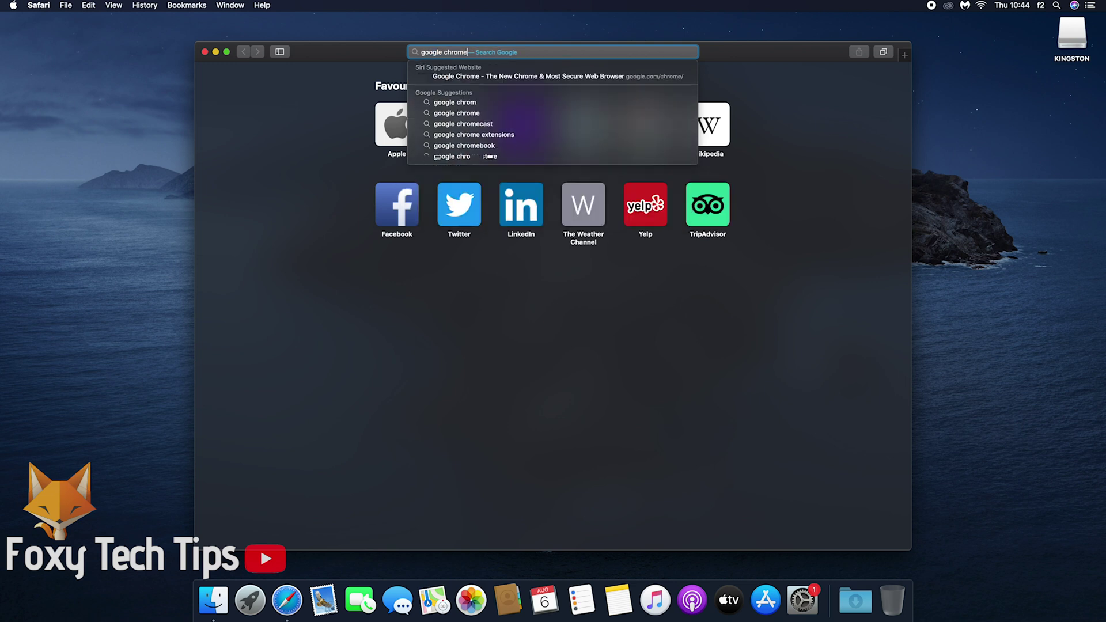
{"action": "key", "text": "Return"}
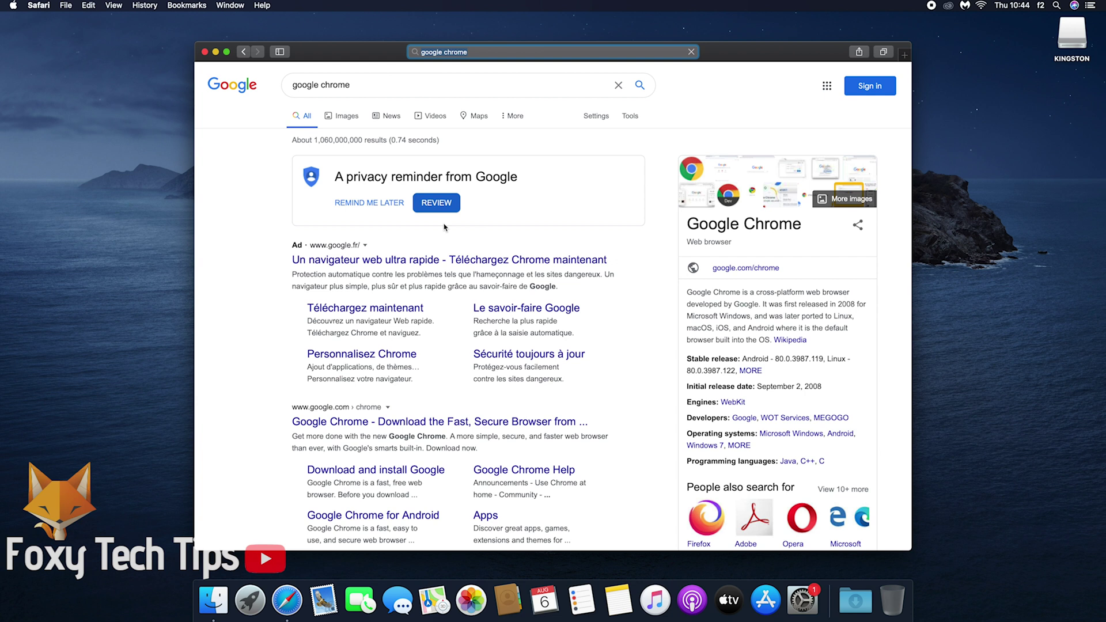
{"action": "scroll", "coordinate": [441, 232], "scroll_direction": "up", "scroll_amount": 5}
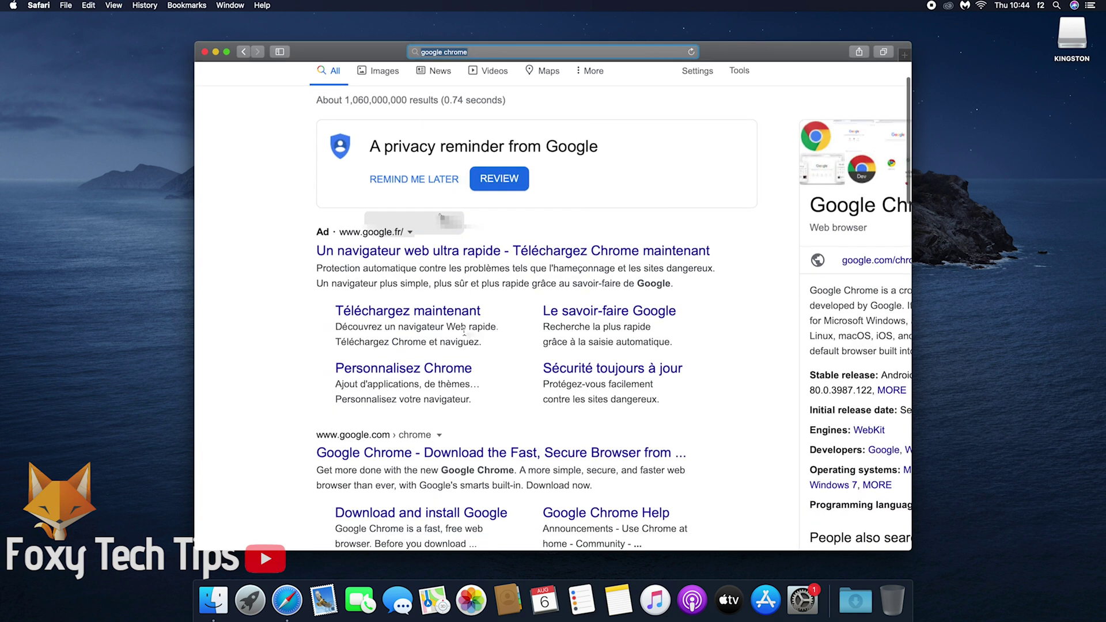
{"action": "scroll", "coordinate": [466, 337], "scroll_direction": "down", "scroll_amount": 3}
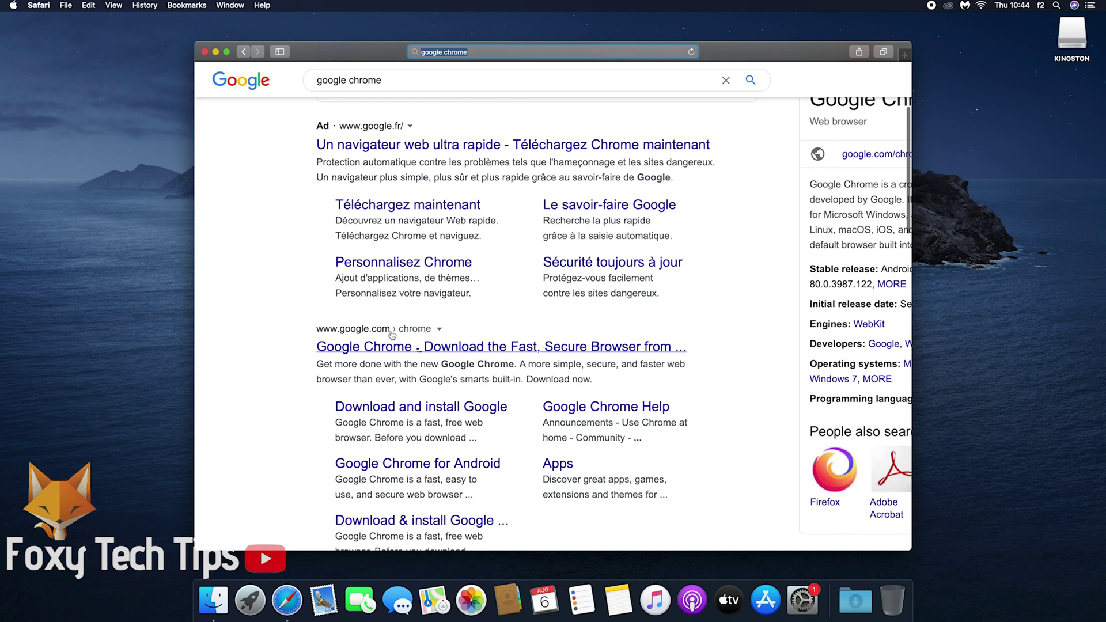
Step: Open the official Google Chrome page and enlarge the Safari window
{"action": "left_click", "coordinate": [415, 347]}
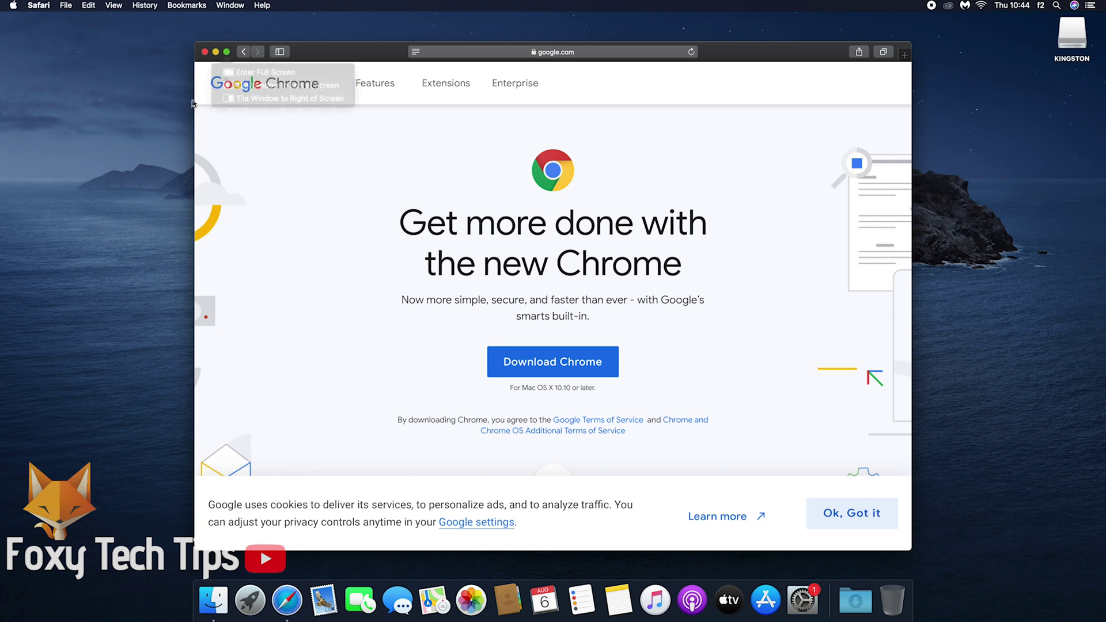
{"action": "double_click", "coordinate": [491, 55]}
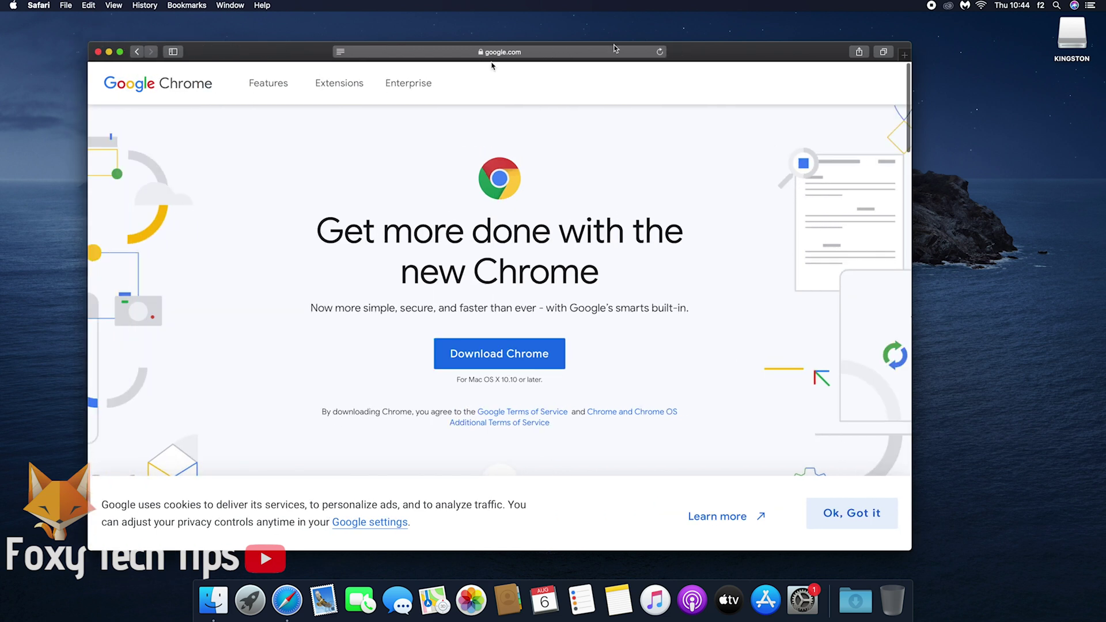
{"action": "left_click_drag", "start_coordinate": [685, 42], "coordinate": [687, 13]}
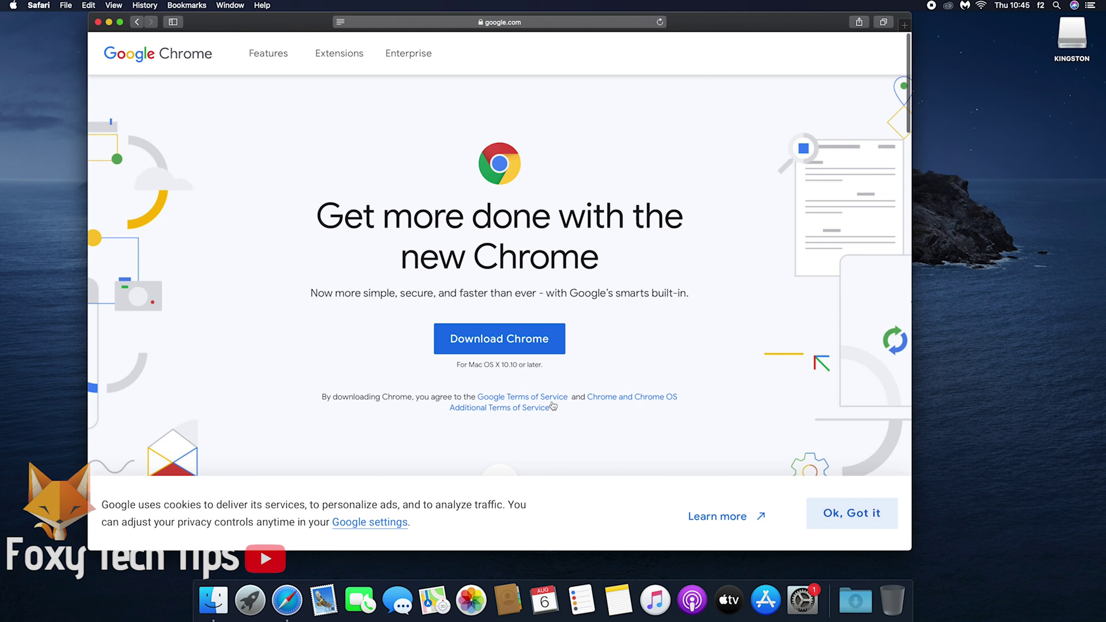
Step: Download Chrome for Mac, allowing google.com downloads, and check the download progress
{"action": "left_click", "coordinate": [510, 340]}
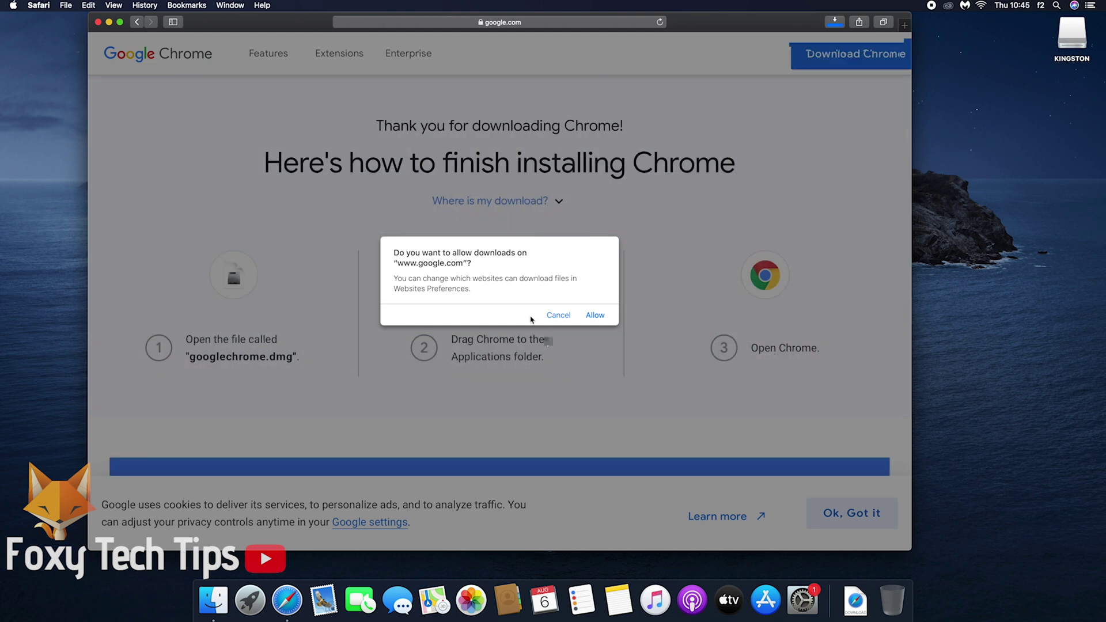
{"action": "left_click", "coordinate": [595, 317]}
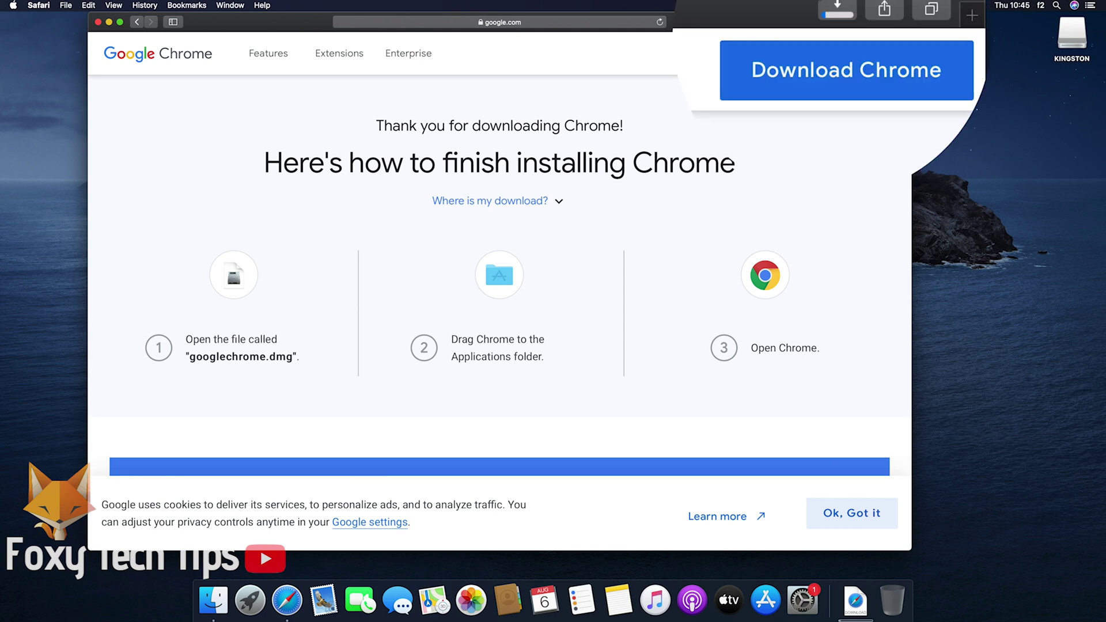
{"action": "left_click", "coordinate": [837, 13]}
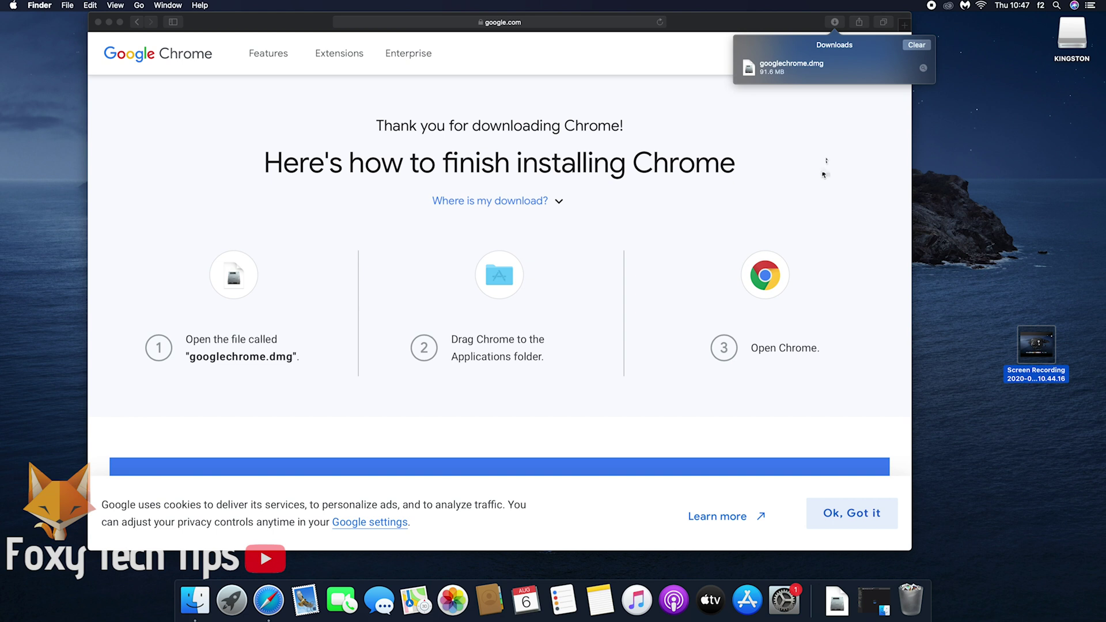
Step: Open googlechrome.dmg from Safari's downloads list and minimise the Safari window
{"action": "left_click", "coordinate": [835, 23]}
{"action": "left_click", "coordinate": [839, 26]}
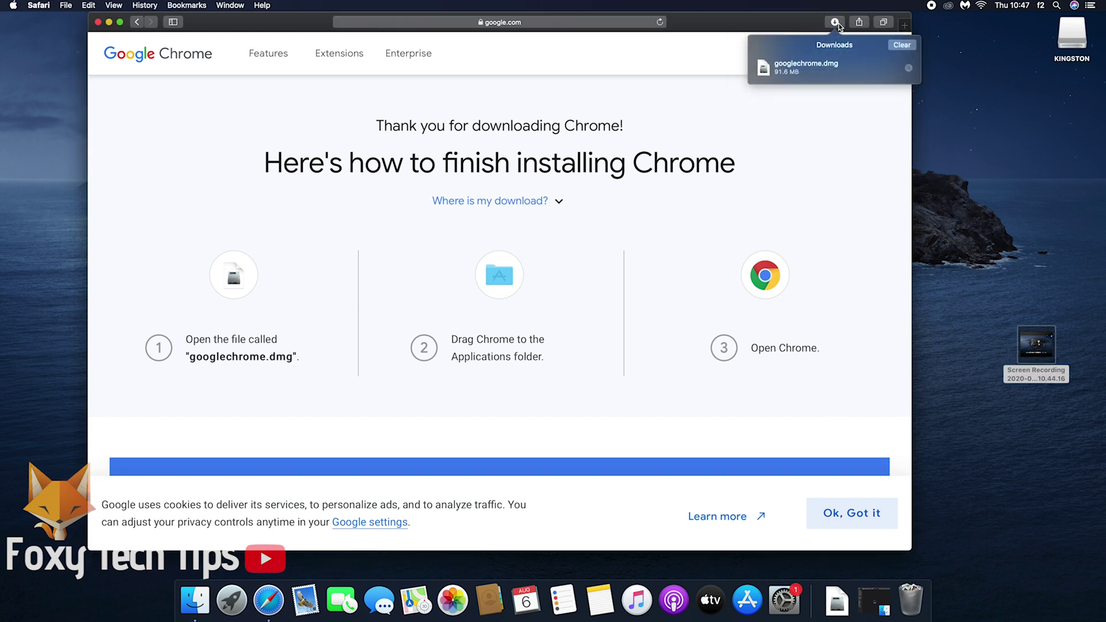
{"action": "left_click", "coordinate": [812, 68]}
{"action": "left_click_drag", "start_coordinate": [812, 68], "coordinate": [810, 70]}
{"action": "double_click", "coordinate": [795, 69]}
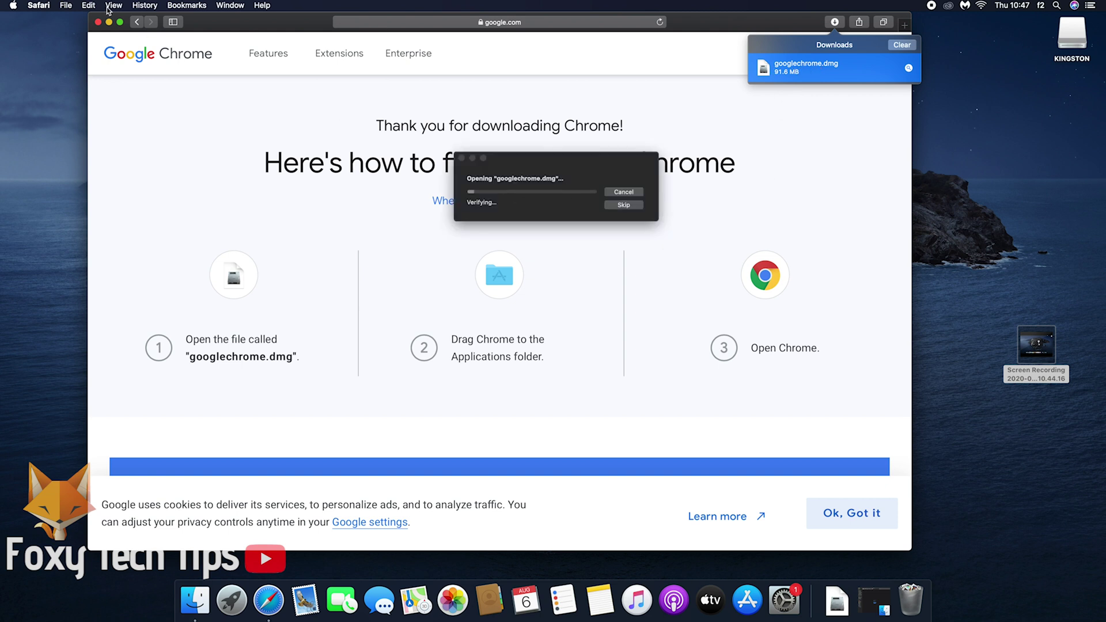
{"action": "left_click", "coordinate": [109, 21]}
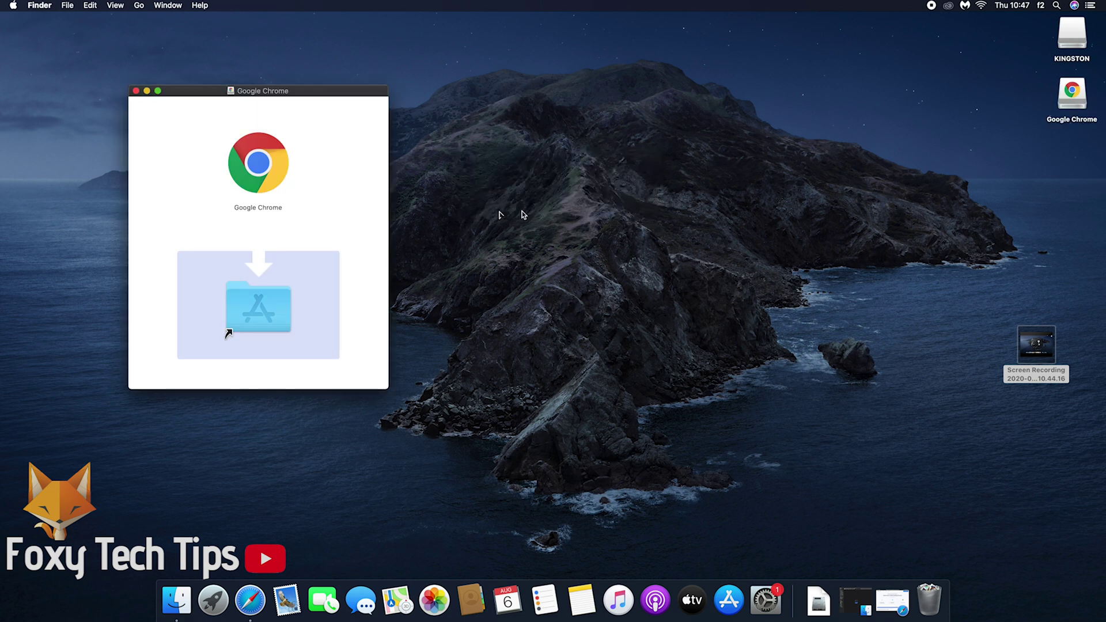
Step: Drag Google Chrome into Applications, authenticating with the administrator username and password
{"action": "left_click_drag", "start_coordinate": [261, 152], "coordinate": [261, 314]}
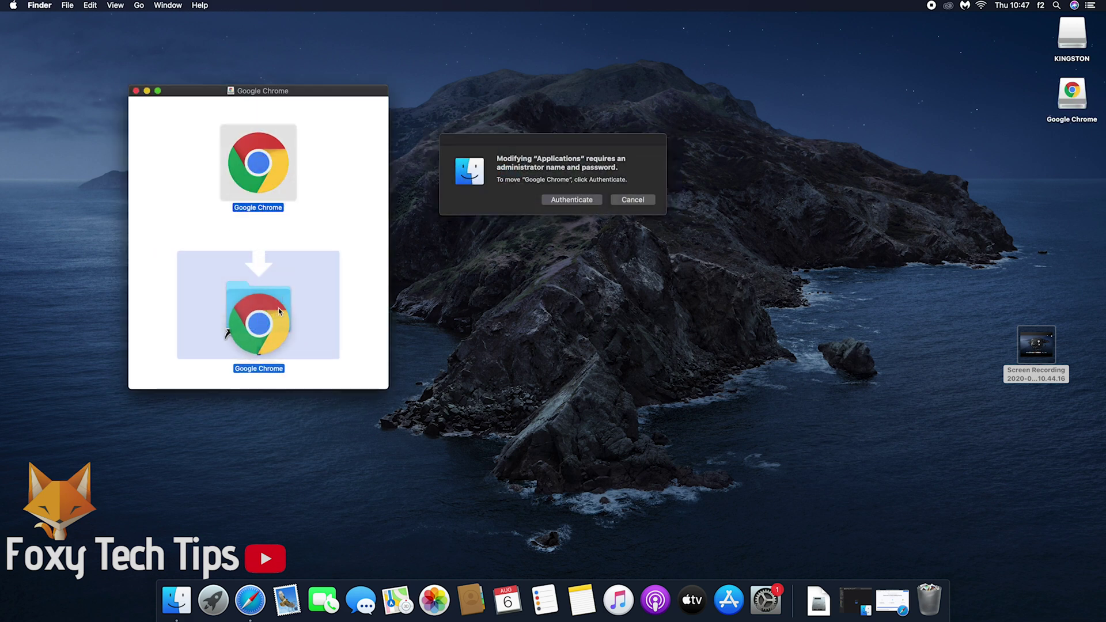
{"action": "left_click", "coordinate": [563, 200]}
{"action": "type", "text": "tech tips"}
{"action": "key", "text": "Tab"}
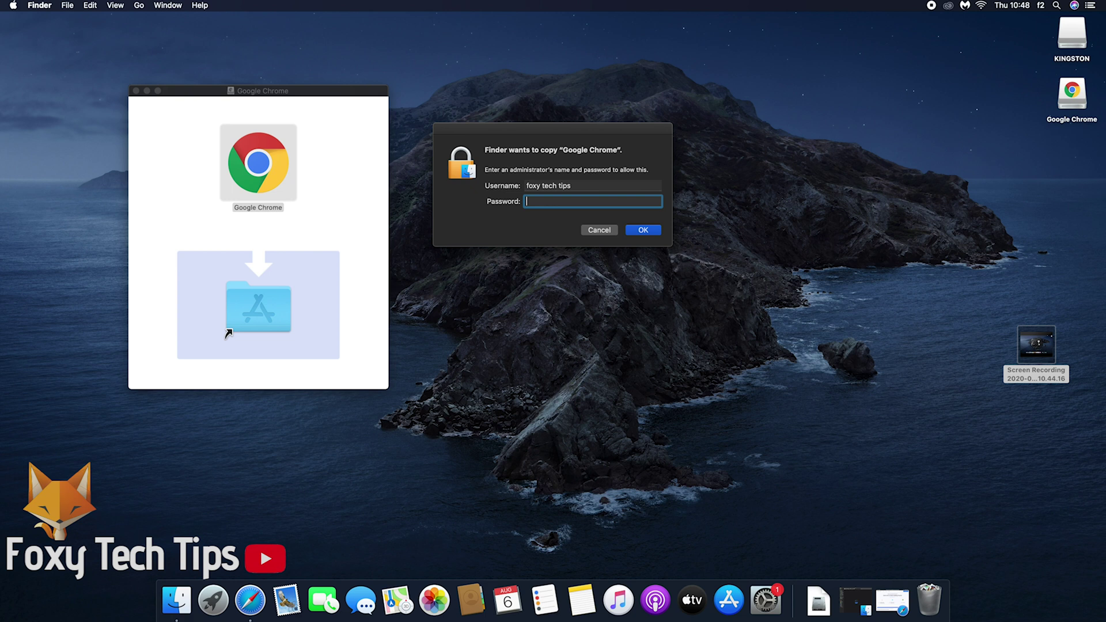
{"action": "type", "text": "••••"}
{"action": "key", "text": "Return"}
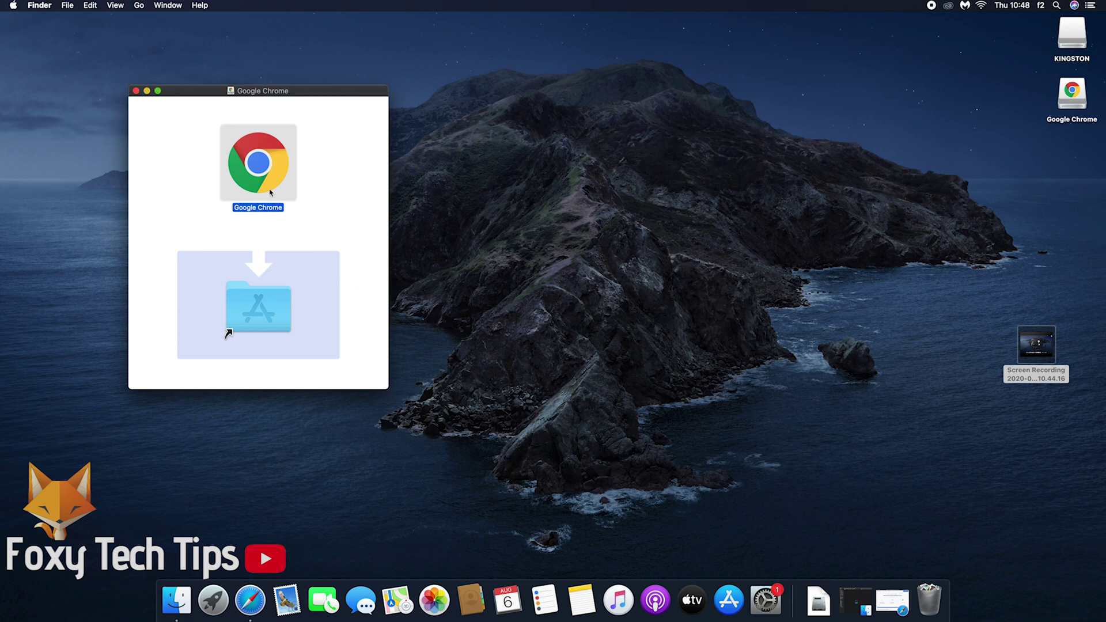
Step: Pin Google Chrome to the Dock, minimize the installer window, and launch Chrome from the Dock
{"action": "left_click_drag", "start_coordinate": [263, 186], "coordinate": [565, 599]}
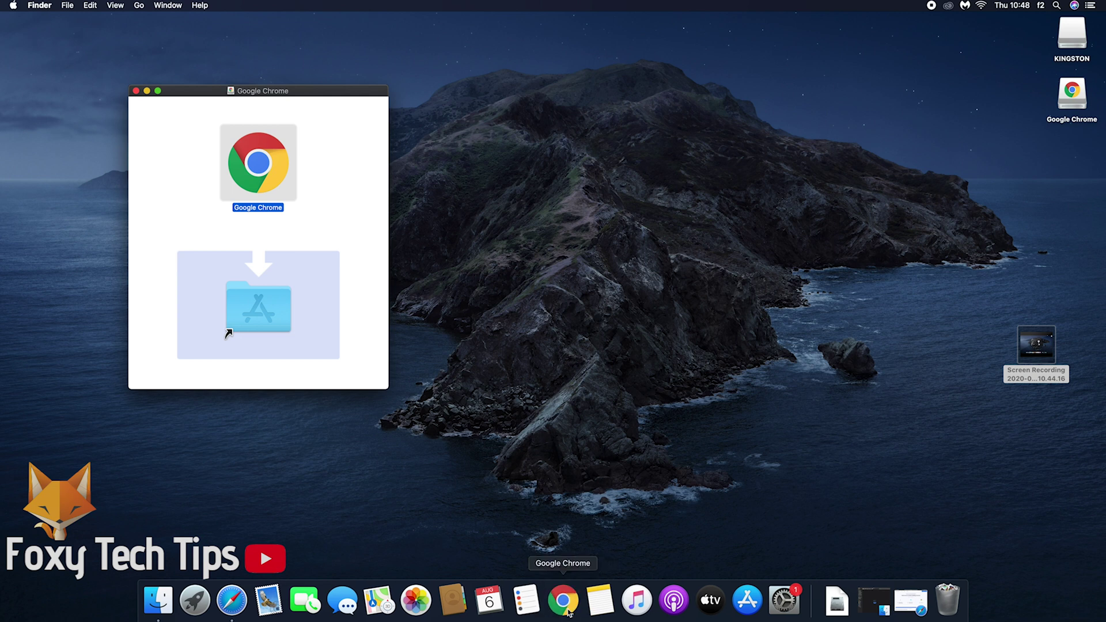
{"action": "left_click", "coordinate": [146, 91]}
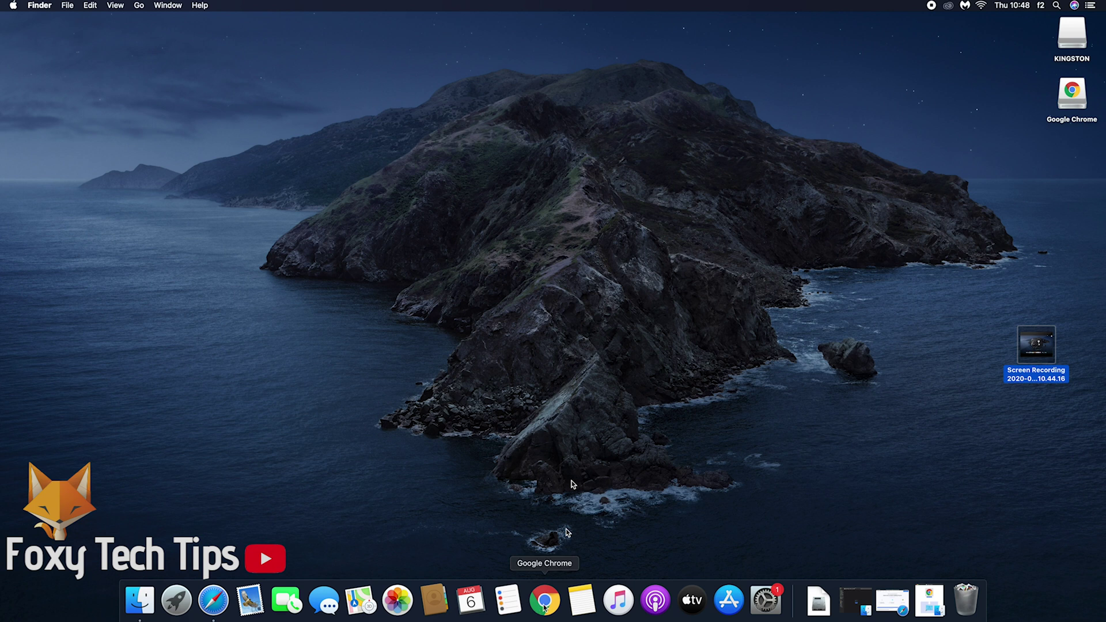
{"action": "left_click", "coordinate": [545, 605]}
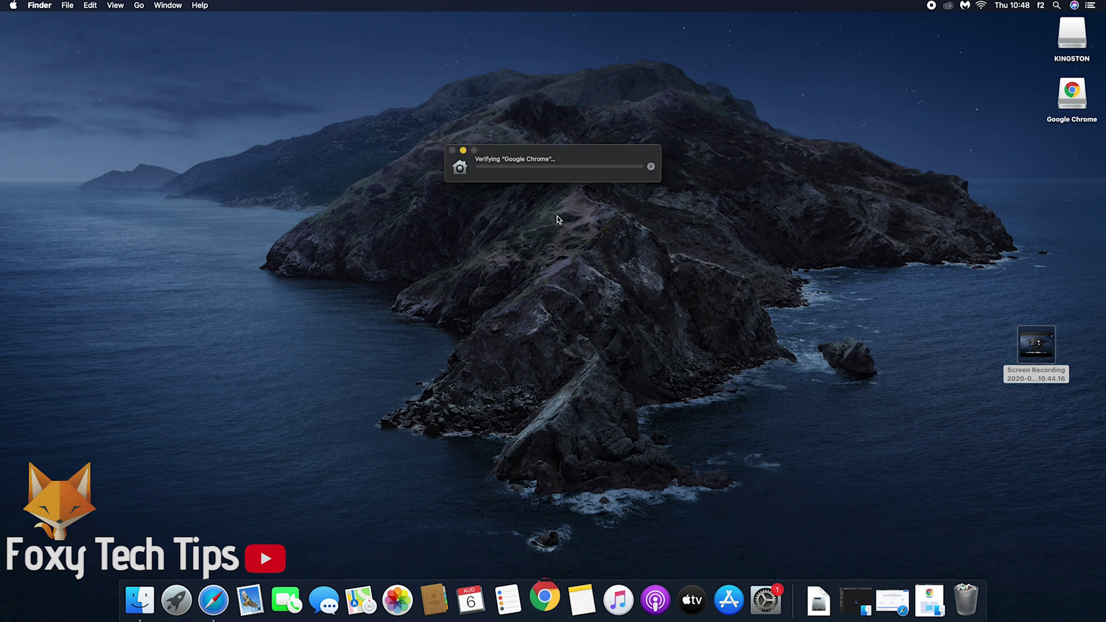
Step: Confirm opening the downloaded app, allow both Chrome notification requests, and start Google Chrome
{"action": "left_click_drag", "start_coordinate": [563, 163], "coordinate": [537, 181]}
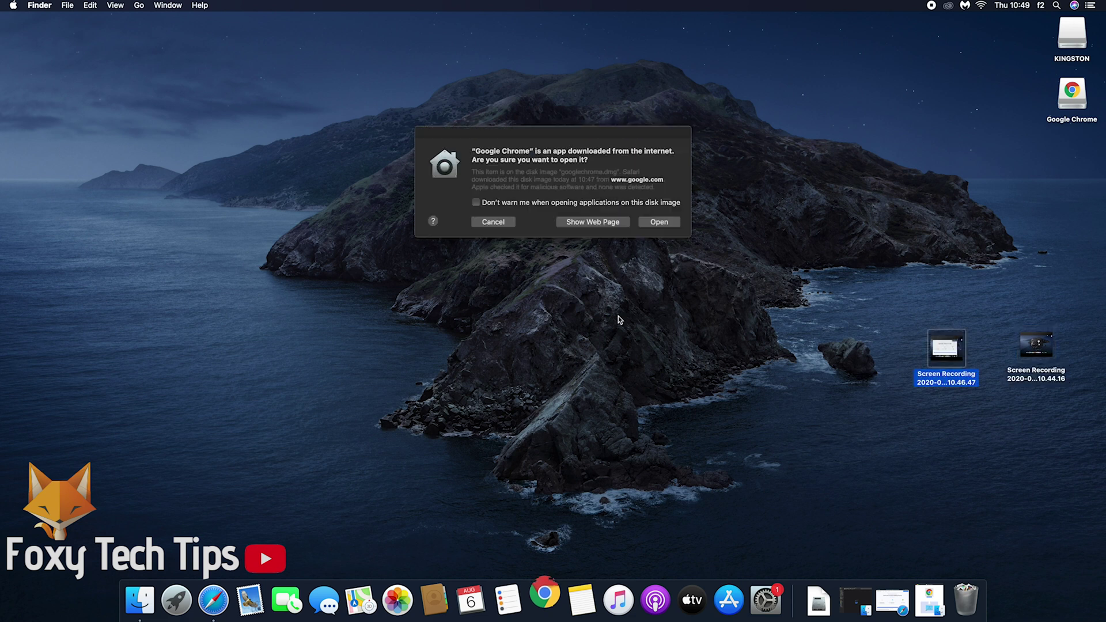
{"action": "left_click", "coordinate": [660, 222]}
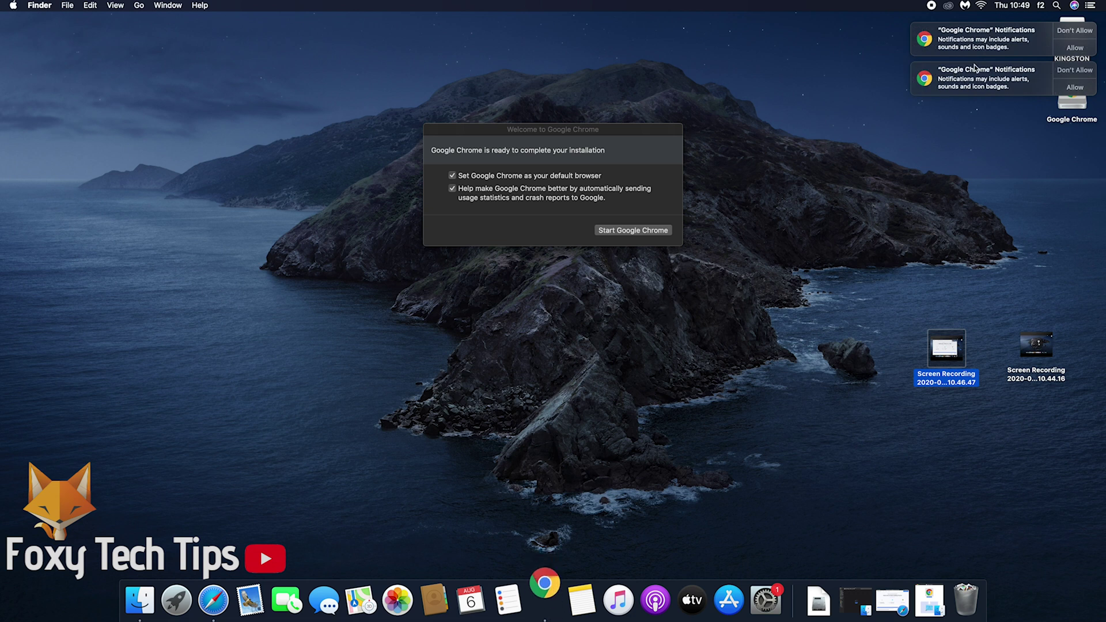
{"action": "left_click", "coordinate": [1069, 49]}
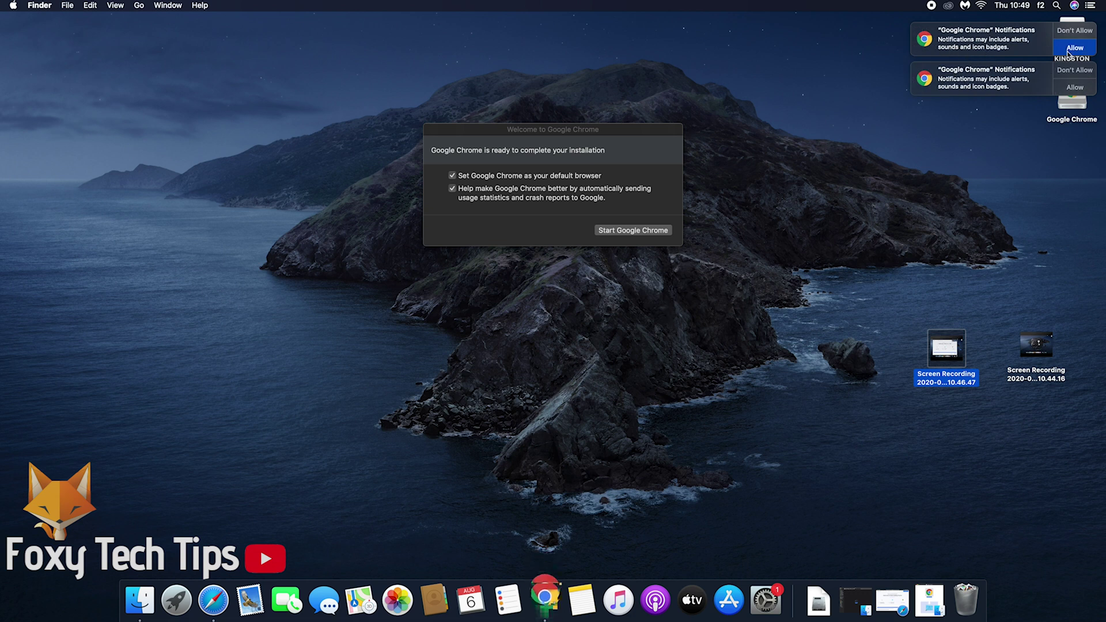
{"action": "left_click", "coordinate": [1075, 49]}
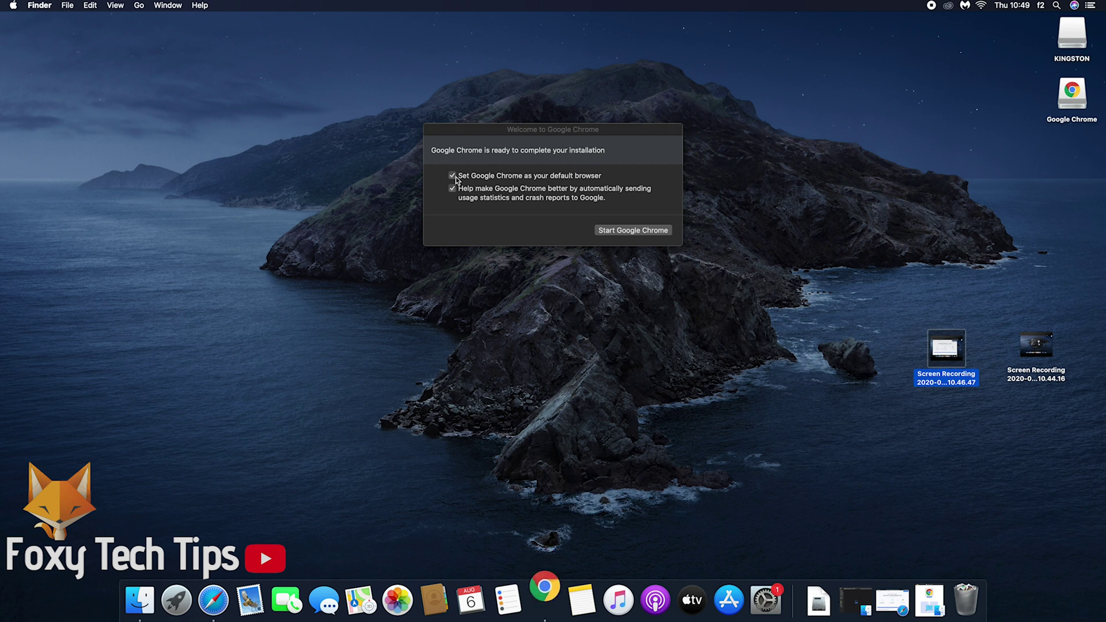
{"action": "left_click", "coordinate": [639, 231]}
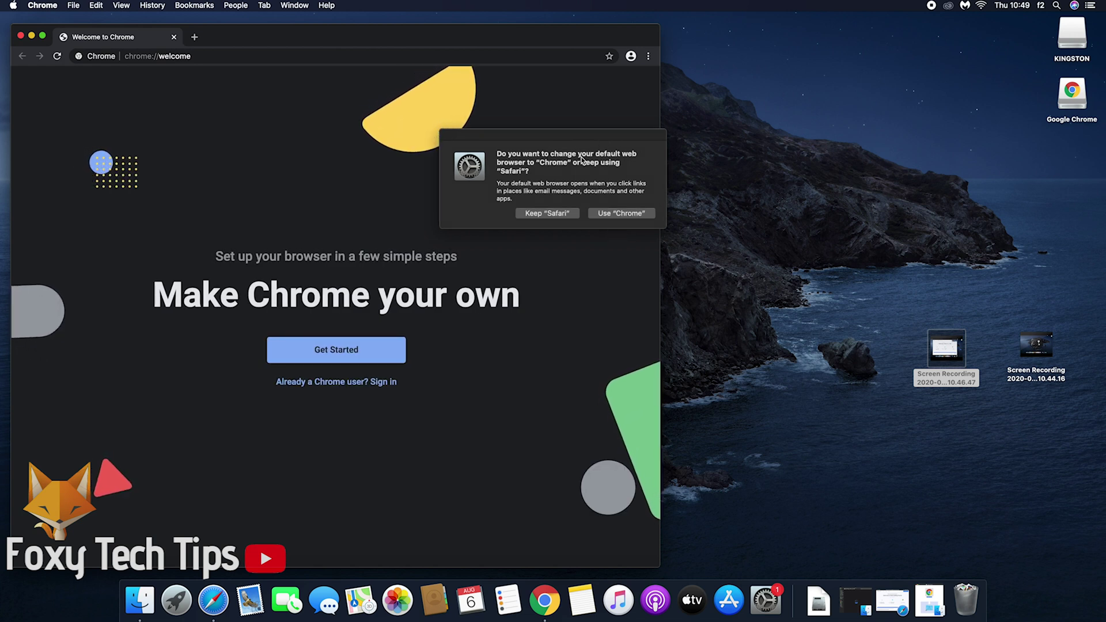
Step: Make Chrome the default browser, go full screen, search 'foxy tech tips' and open the YouTube result
{"action": "left_click", "coordinate": [615, 213]}
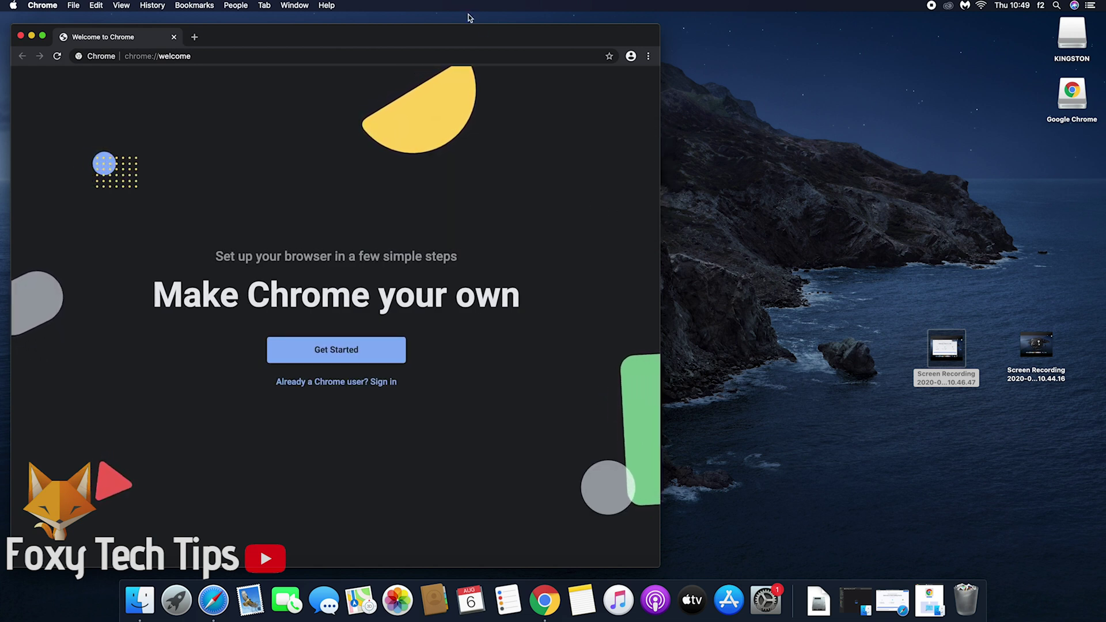
{"action": "left_click", "coordinate": [43, 36]}
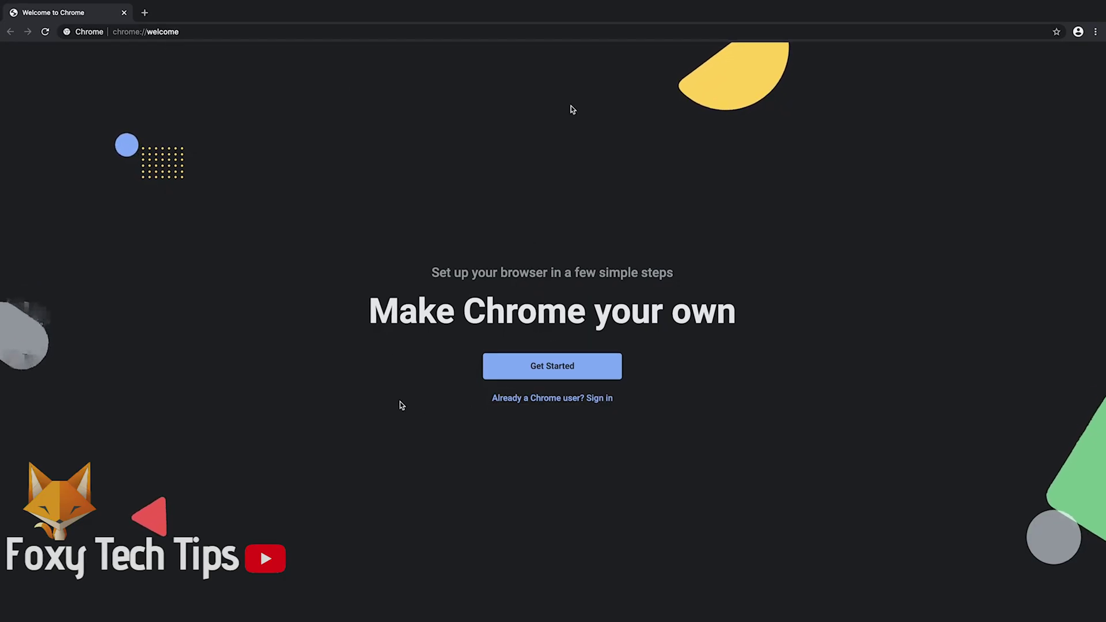
{"action": "mouse_move", "coordinate": [548, 620]}
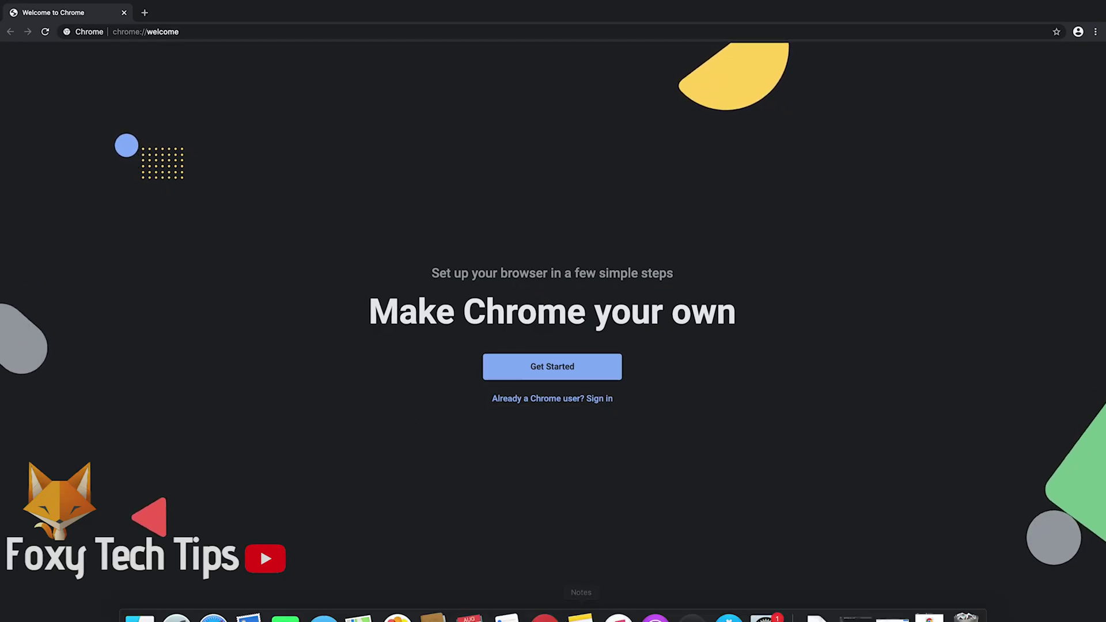
{"action": "left_click", "coordinate": [219, 31]}
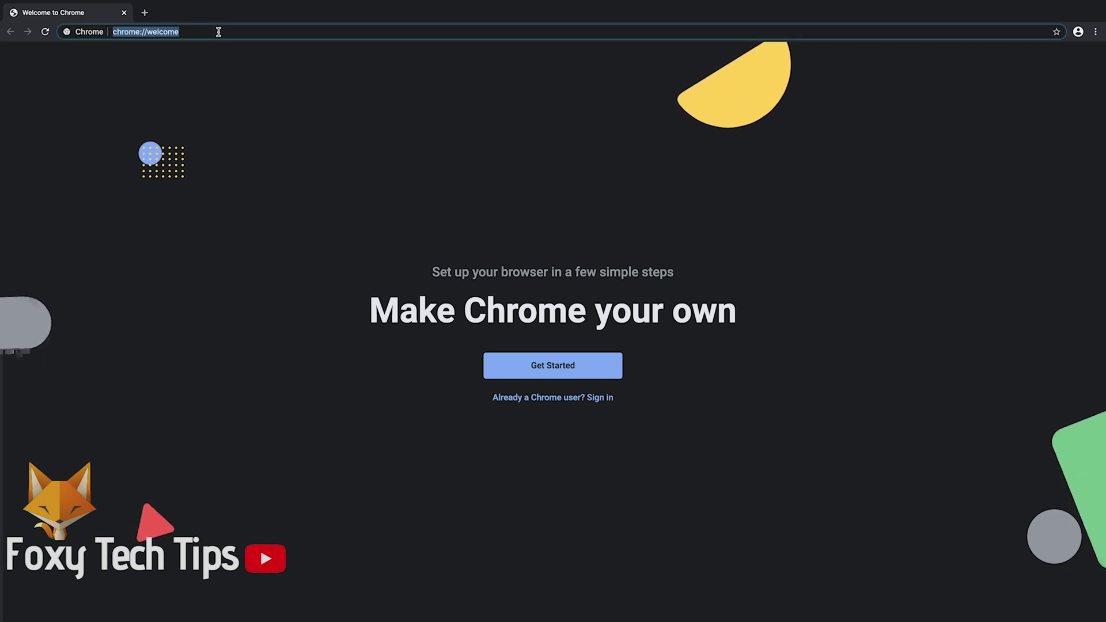
{"action": "type", "text": "foxy tech"}
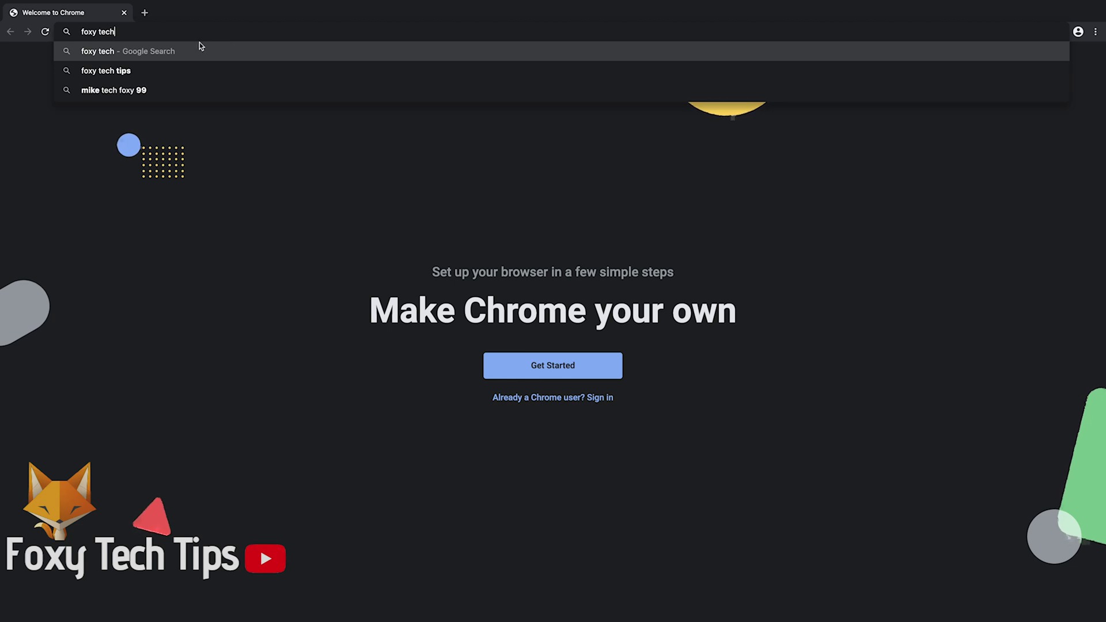
{"action": "key", "text": "Down"}
{"action": "key", "text": "Return"}
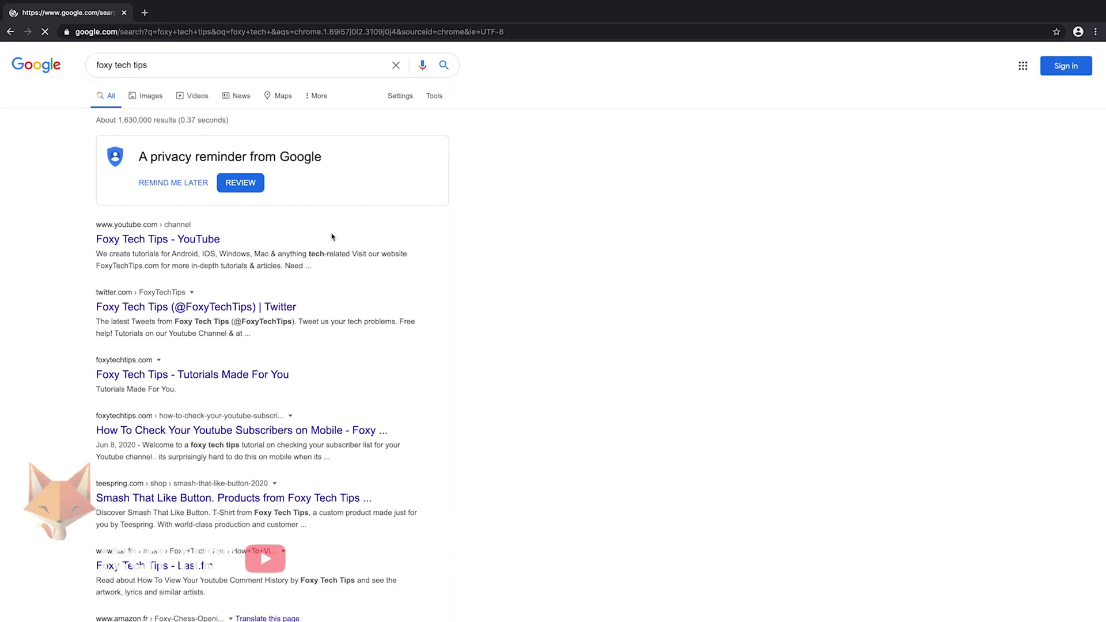
{"action": "left_click", "coordinate": [200, 245]}
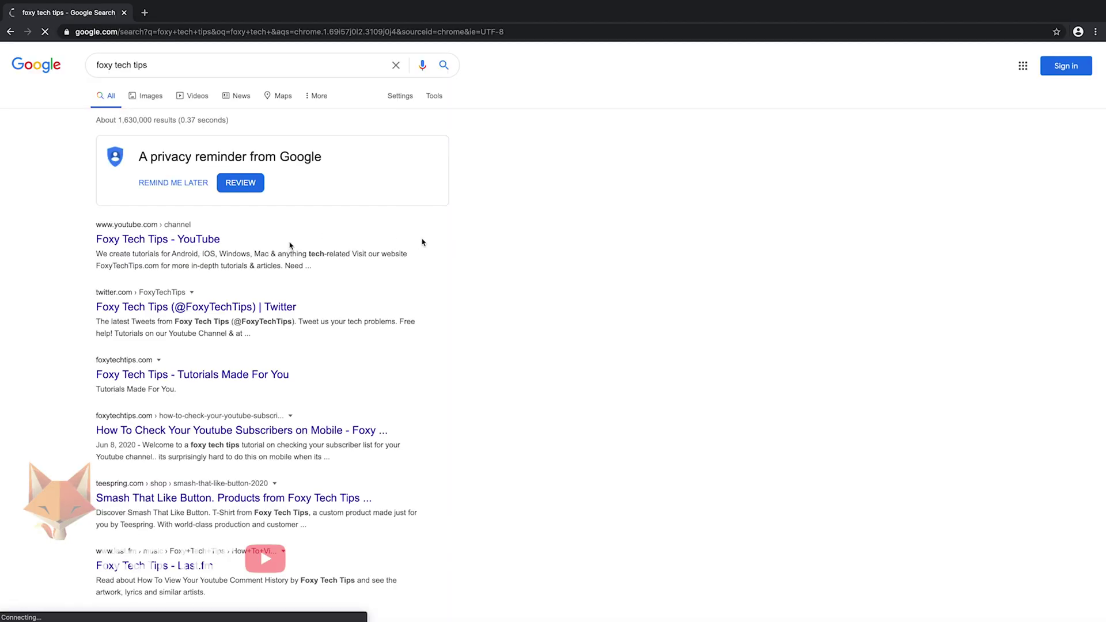